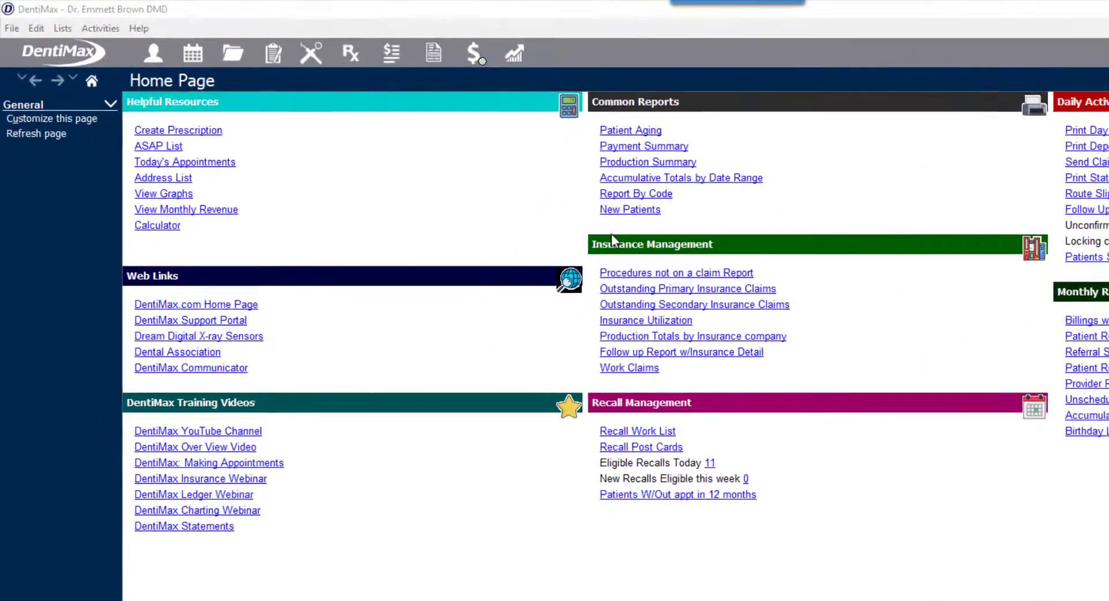
{"action": "left_click", "coordinate": [153, 52]}
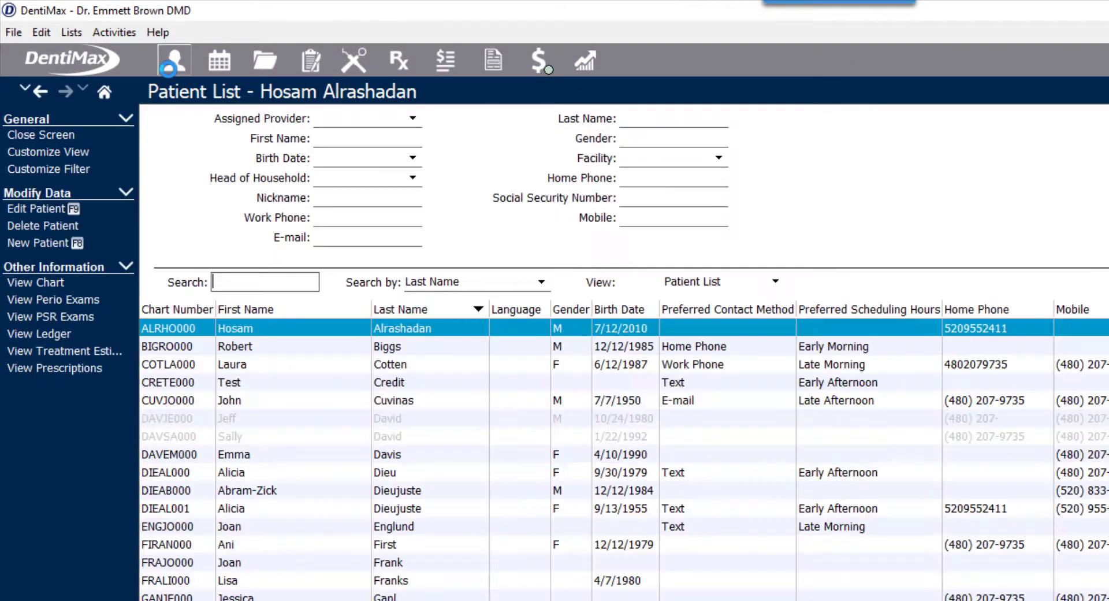
{"action": "left_click", "coordinate": [232, 526]}
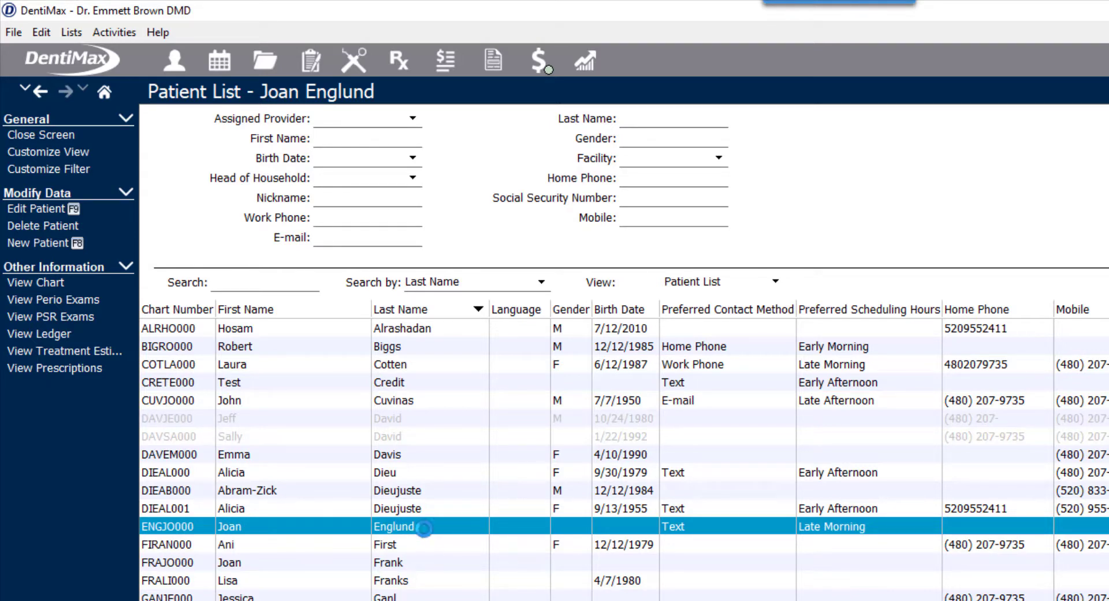
{"action": "double_click", "coordinate": [424, 530]}
{"action": "left_click", "coordinate": [990, 534]}
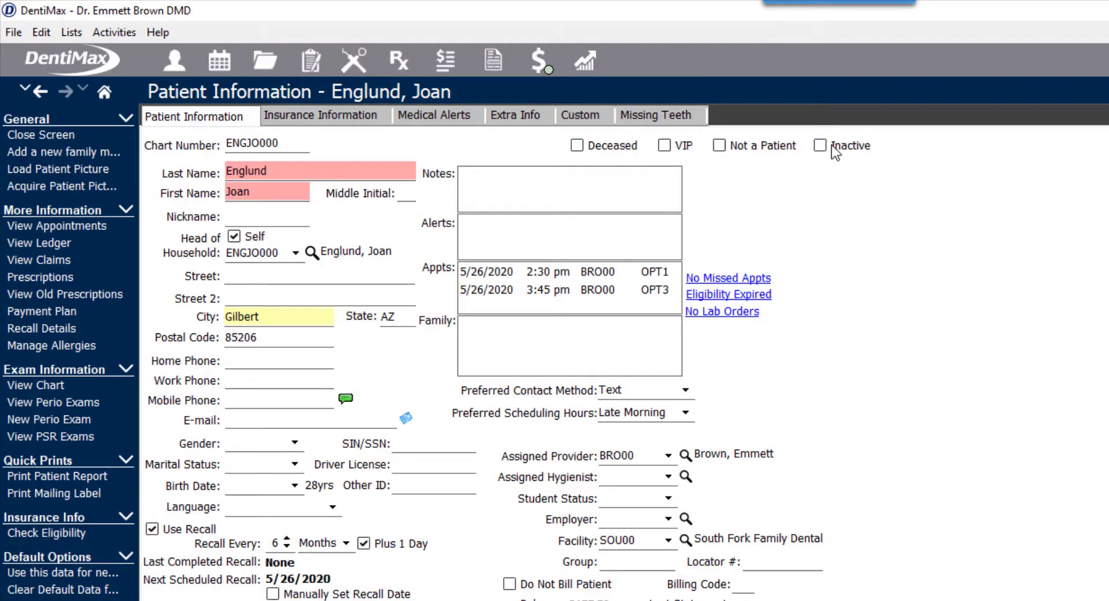
{"action": "left_click", "coordinate": [820, 146]}
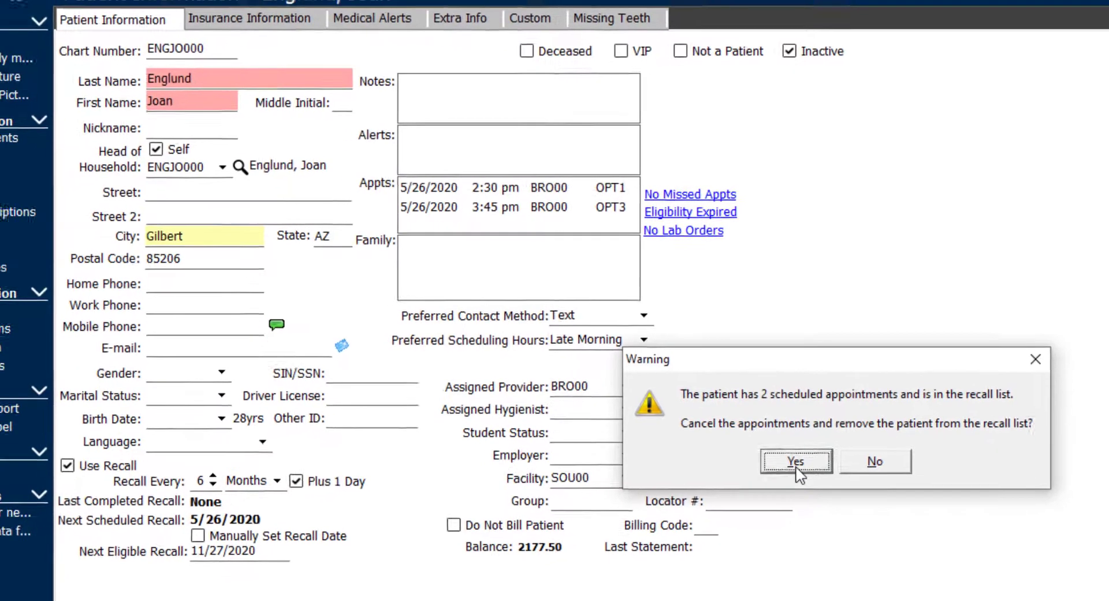
{"action": "left_click", "coordinate": [796, 461]}
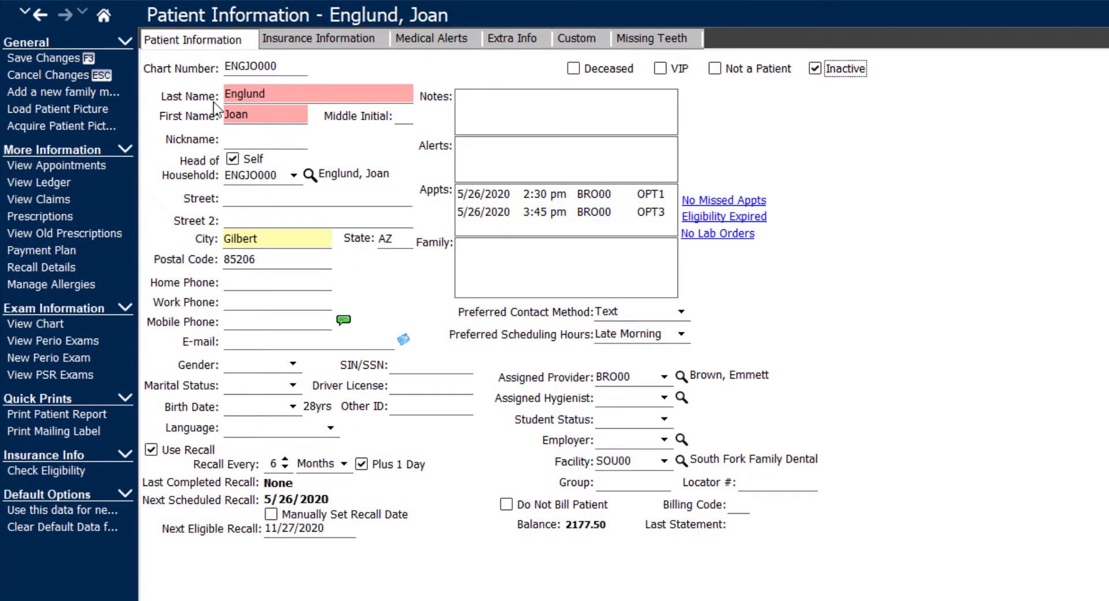
Save the Inactive status, confirm Englund's row is greyed out, and reopen her record.
{"action": "left_click", "coordinate": [43, 57]}
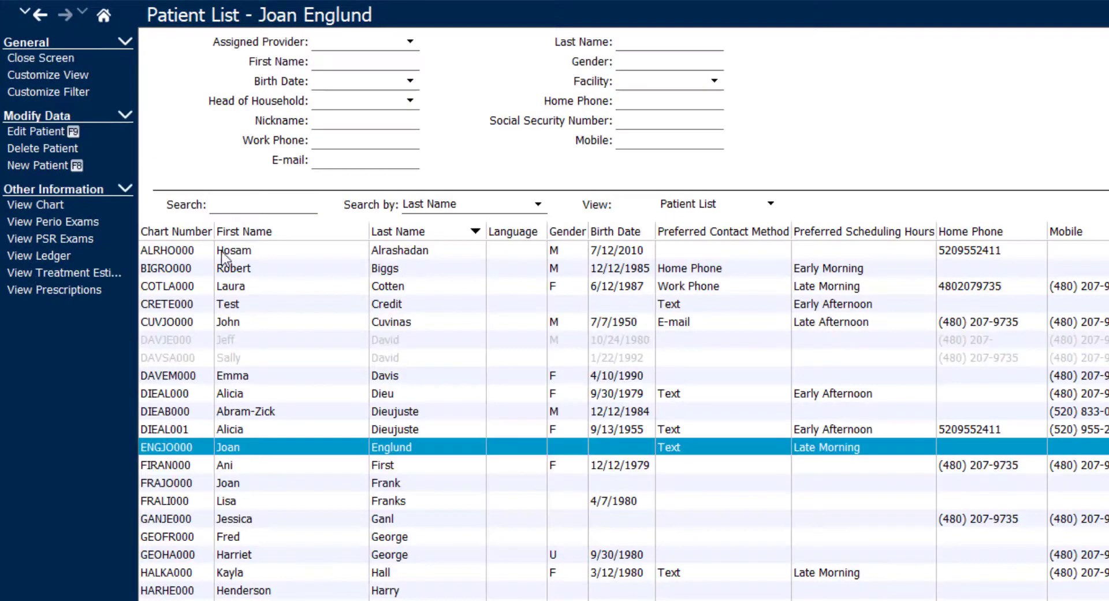
{"action": "left_click", "coordinate": [387, 485]}
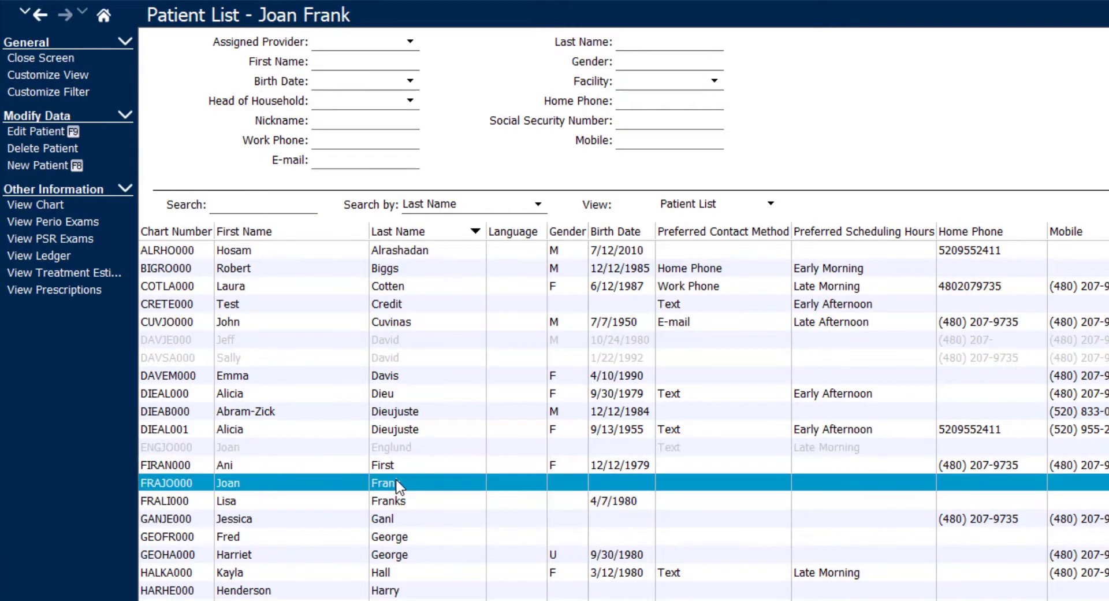
{"action": "left_click", "coordinate": [325, 448]}
{"action": "left_click", "coordinate": [420, 393]}
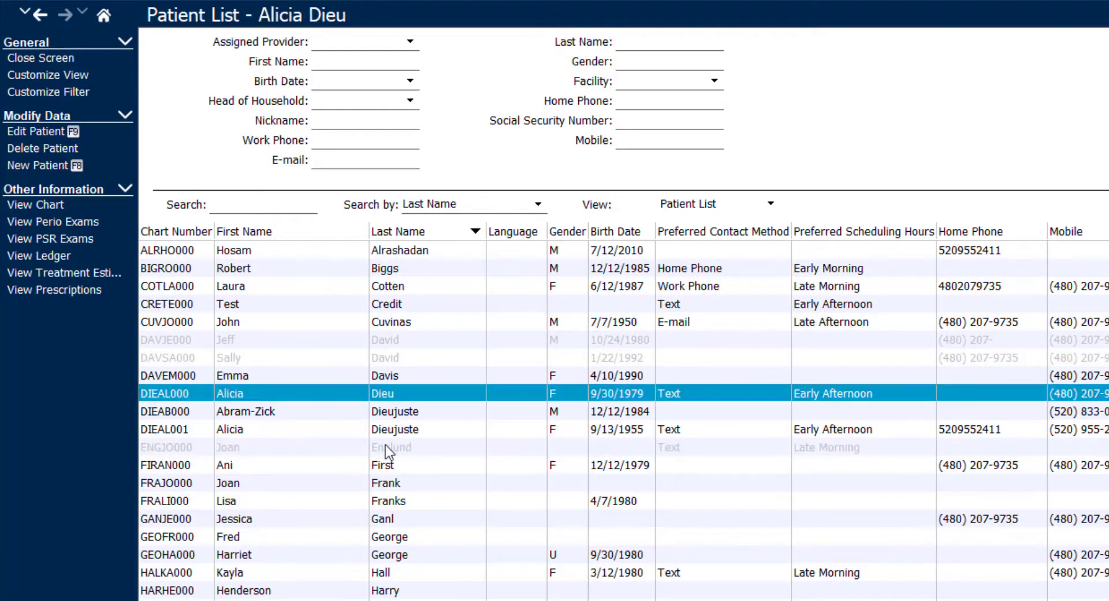
{"action": "left_click", "coordinate": [443, 448]}
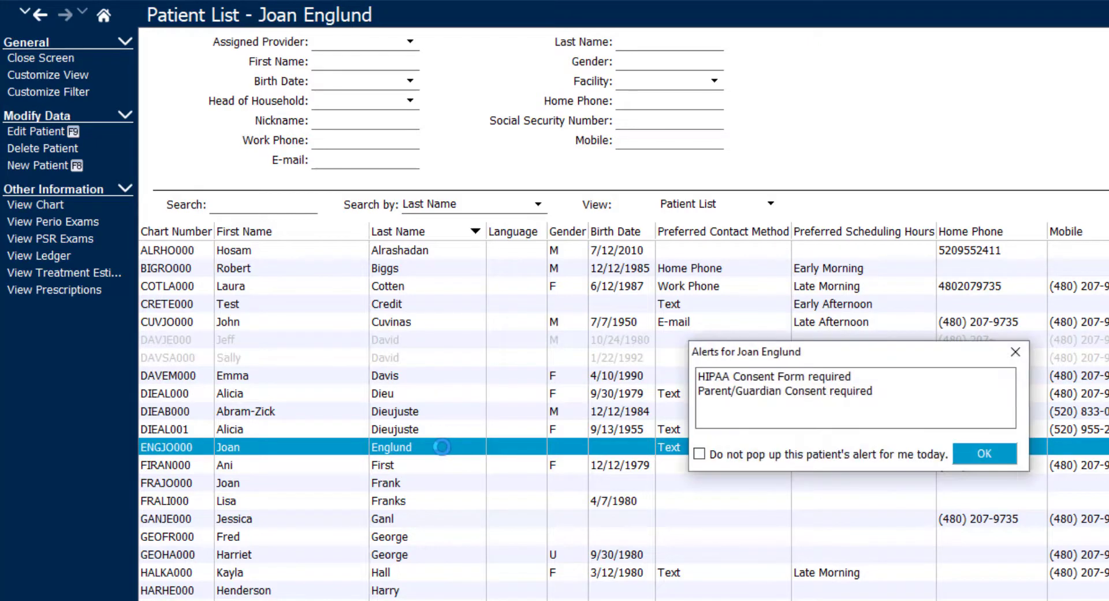
{"action": "left_click", "coordinate": [984, 454]}
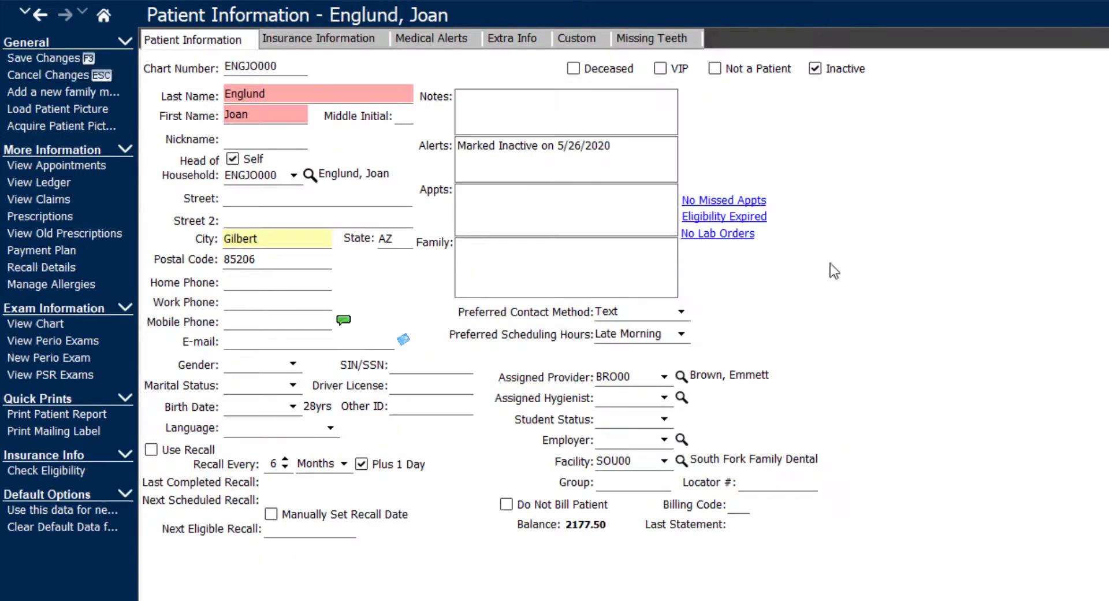
{"action": "left_click", "coordinate": [639, 156]}
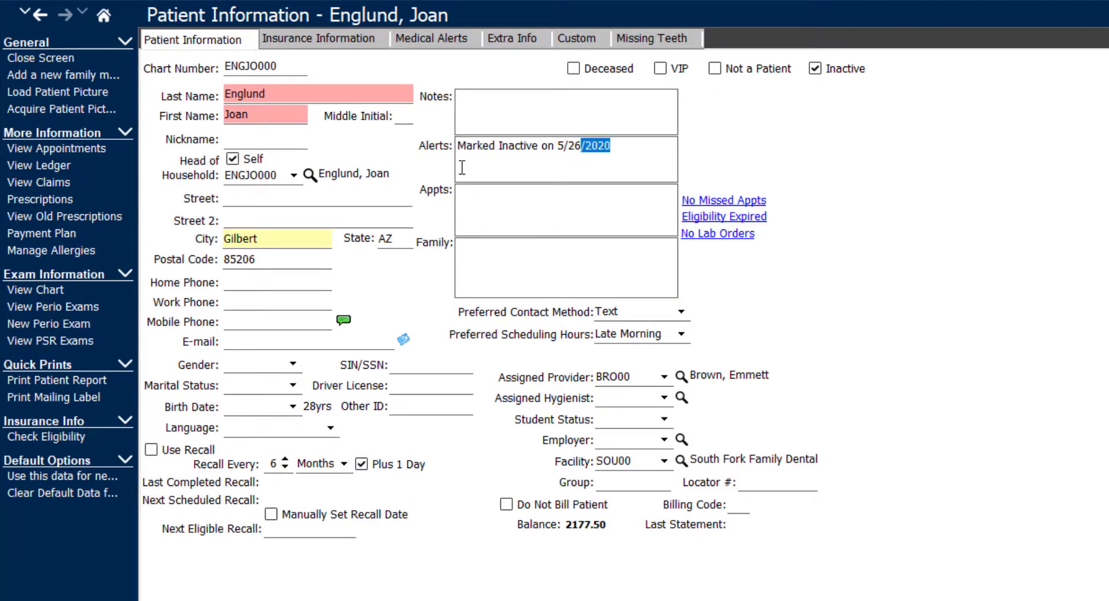